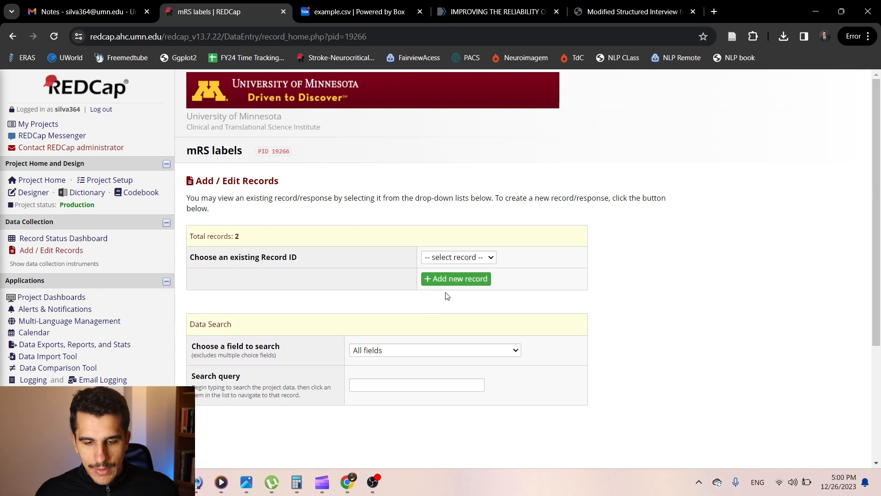
- Add a new record and select your own name as the labeler
click(443, 283)
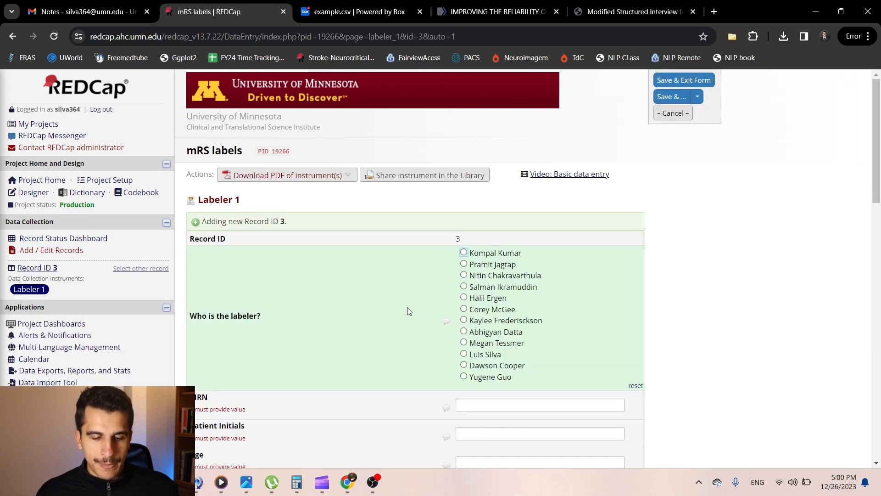
click(464, 354)
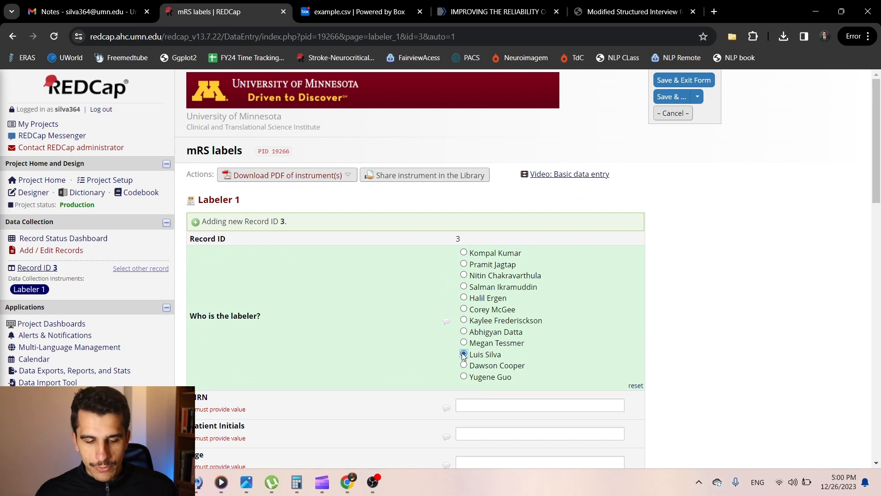
scroll(396, 354, down, 1)
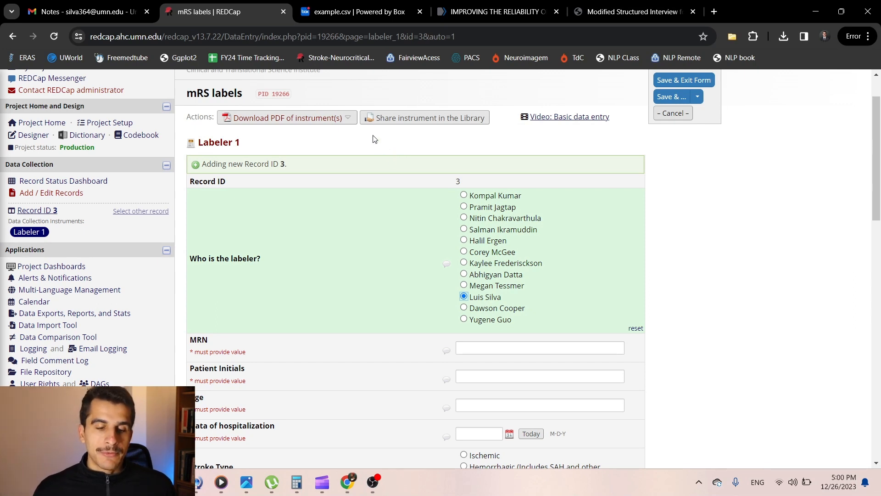
- Copy the MRN from the example.csv sheet into the record's MRN field, appending a 0 to it
click(368, 12)
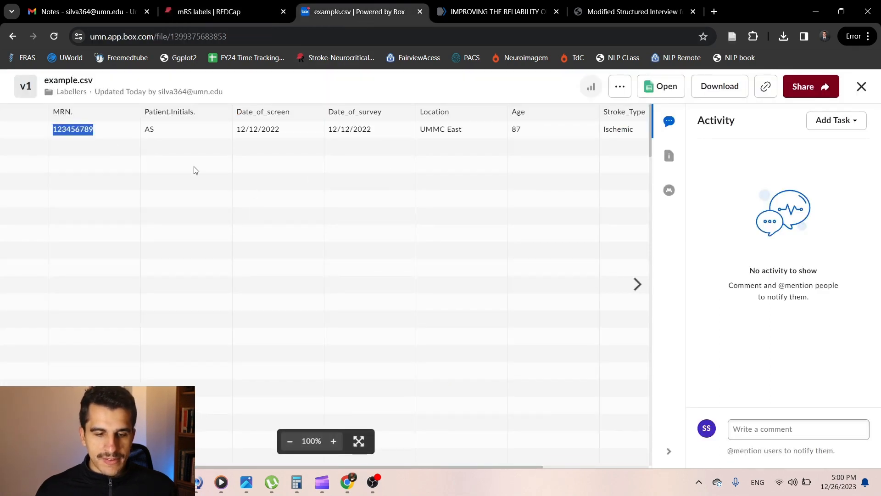
right_click(88, 133)
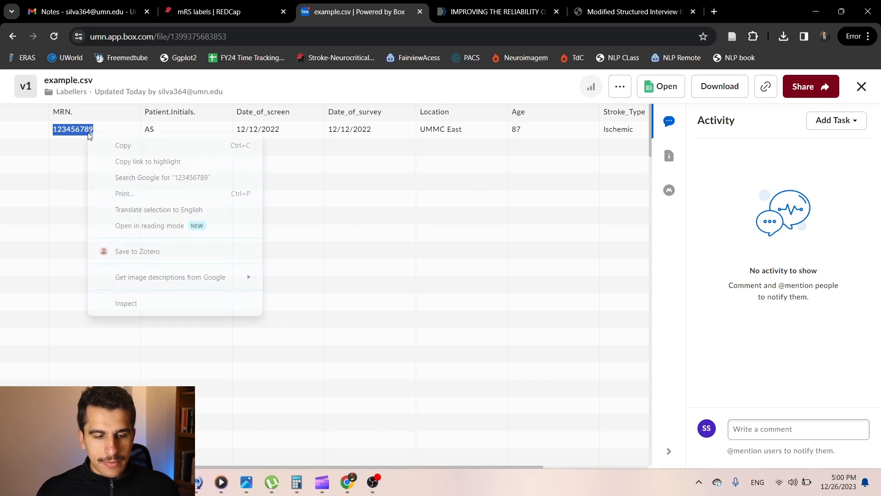
click(105, 145)
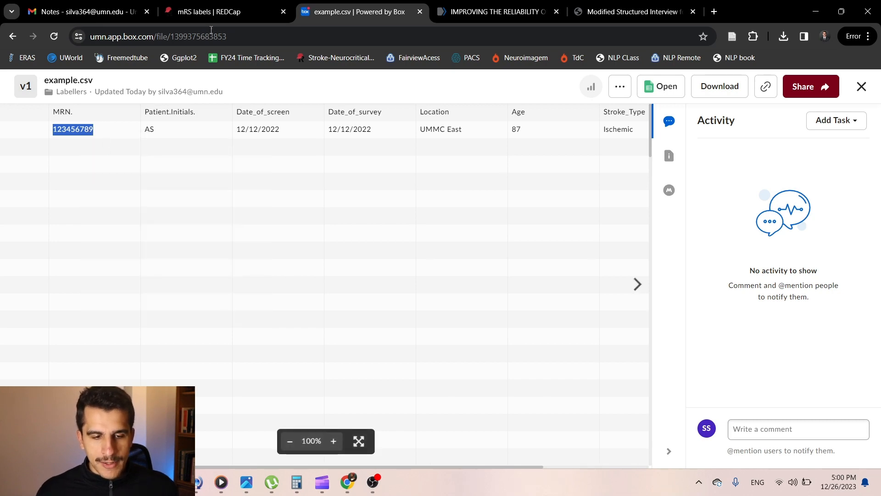
click(207, 11)
click(496, 350)
key(ctrl+v)
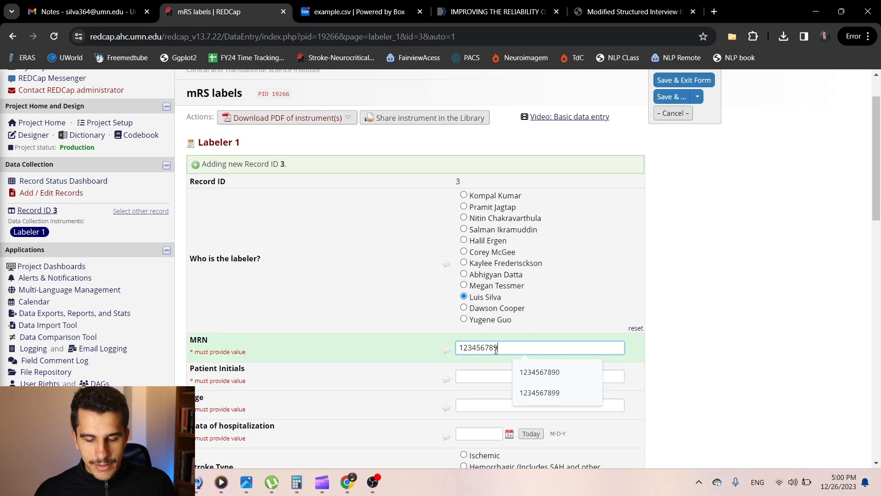
text(0)
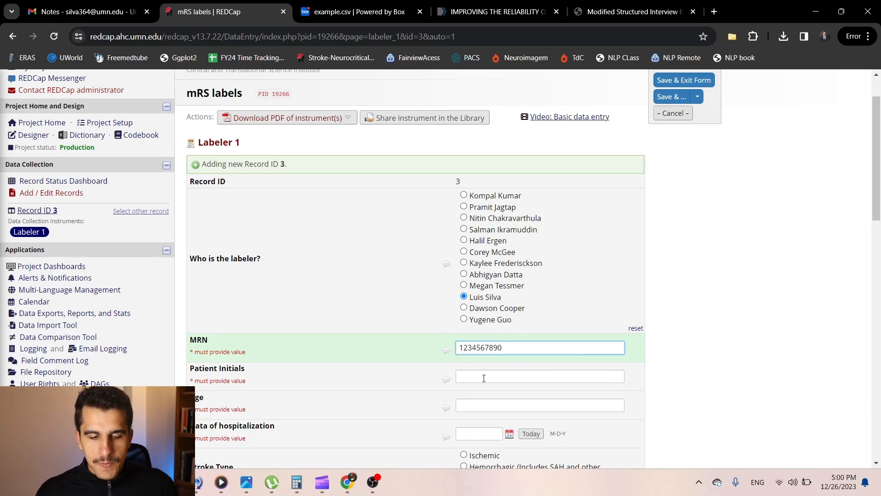
- Fill in the patient's initials by picking them from the field's suggestions
double_click(485, 351)
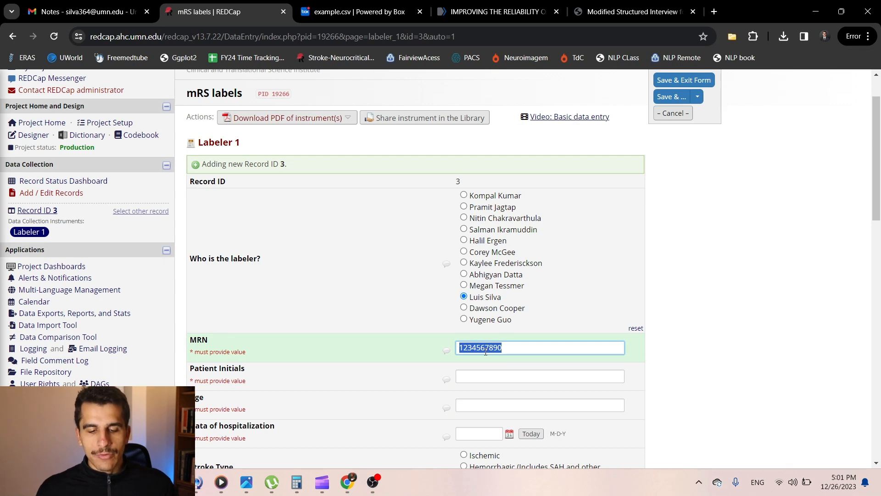
scroll(478, 354, down, 1)
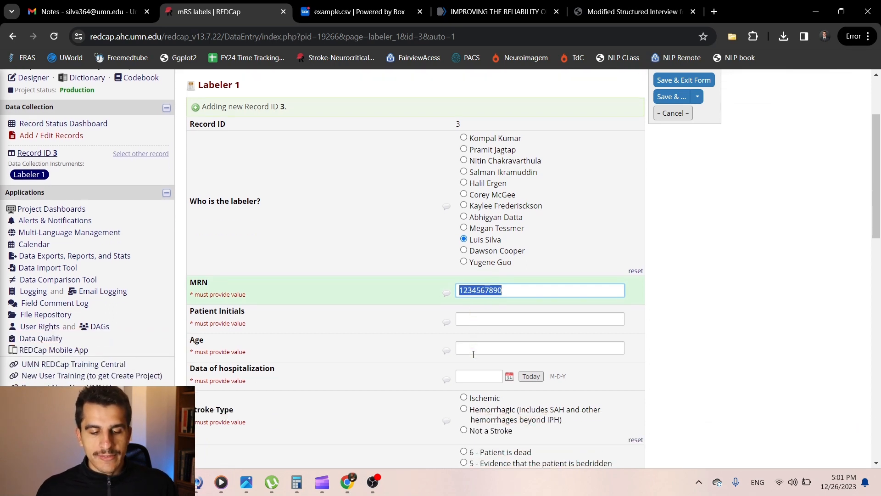
click(473, 318)
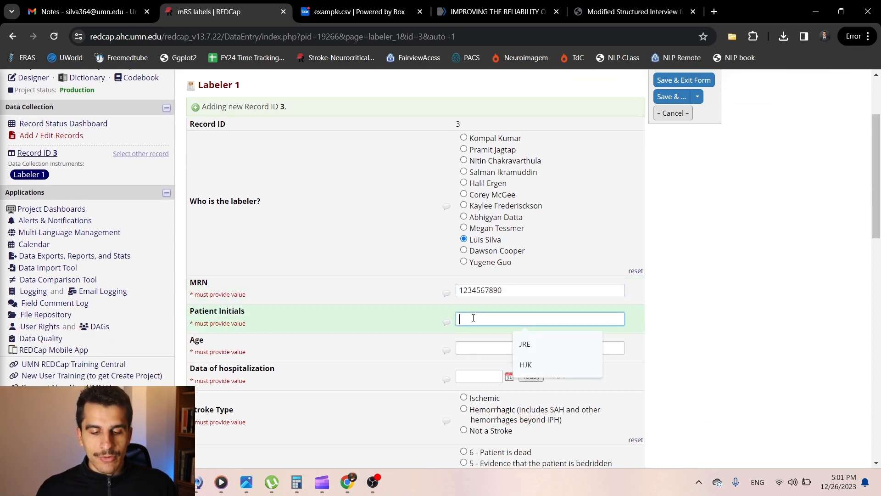
click(547, 366)
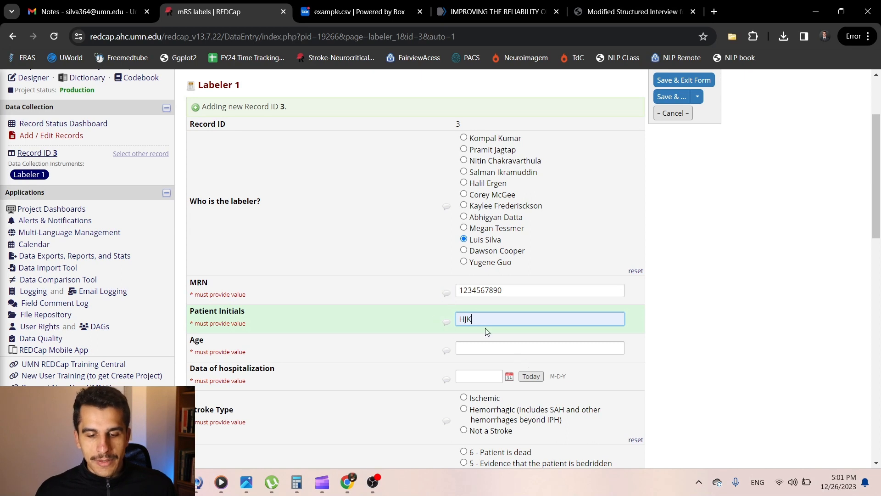
- Set the patient's age to 65 from the field's suggestions
click(316, 10)
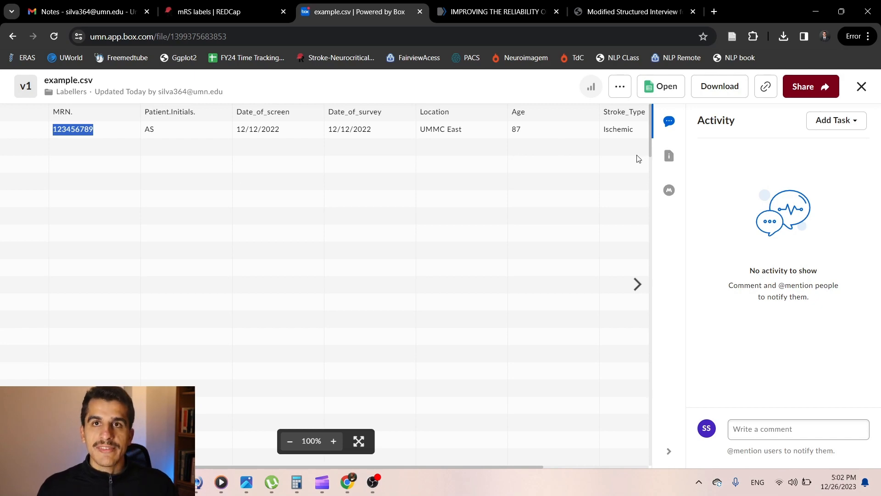
click(212, 11)
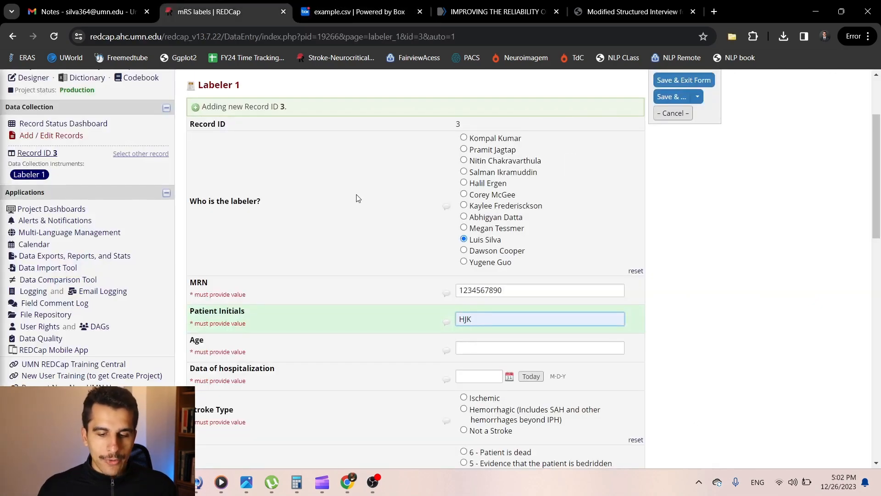
scroll(459, 252, down, 1)
click(501, 287)
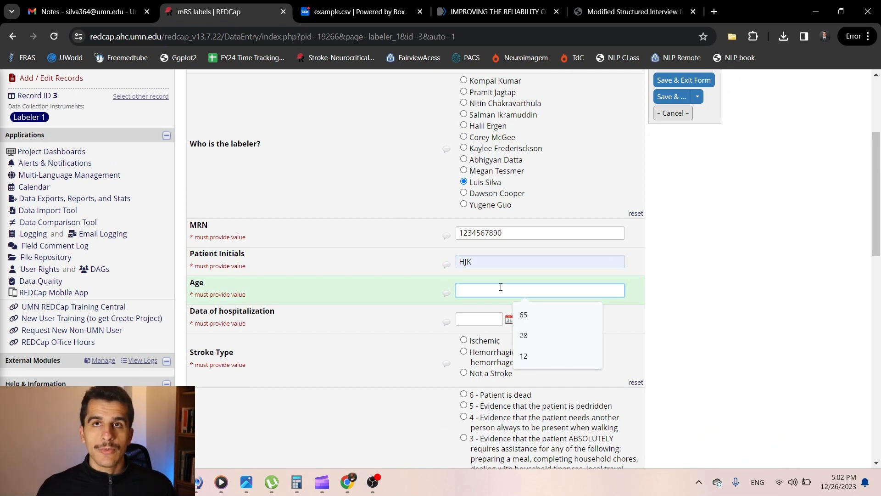
click(521, 309)
- Set the date of hospitalization to 12-12-2022 using the date picker
click(529, 322)
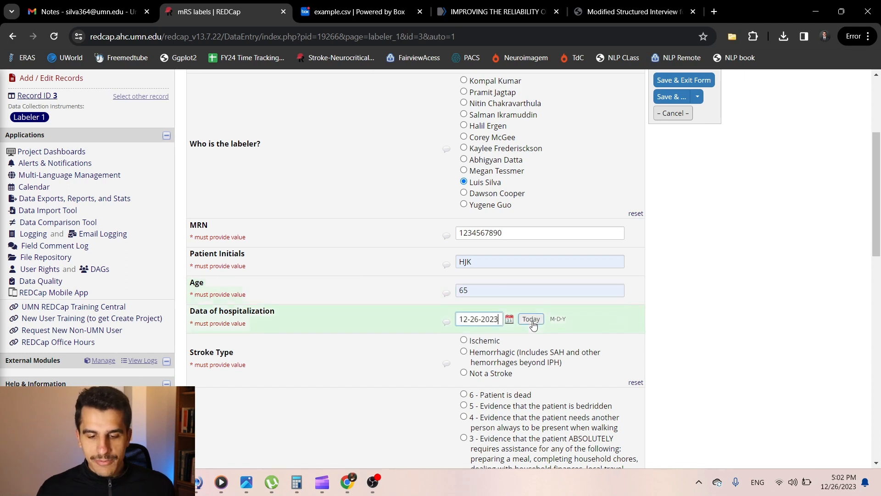
click(510, 320)
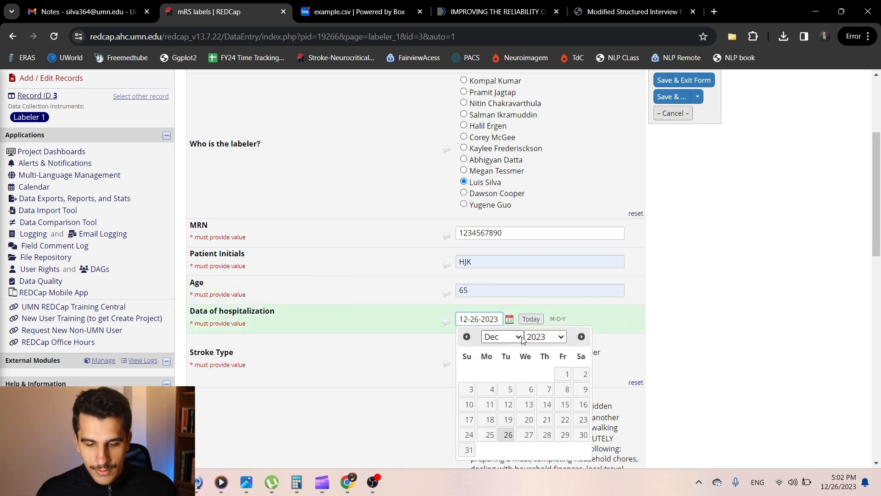
click(531, 338)
click(539, 313)
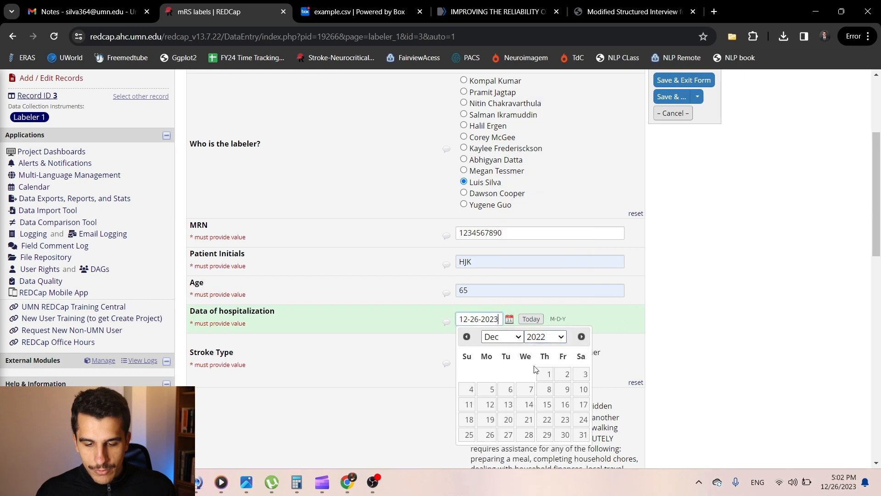
click(490, 404)
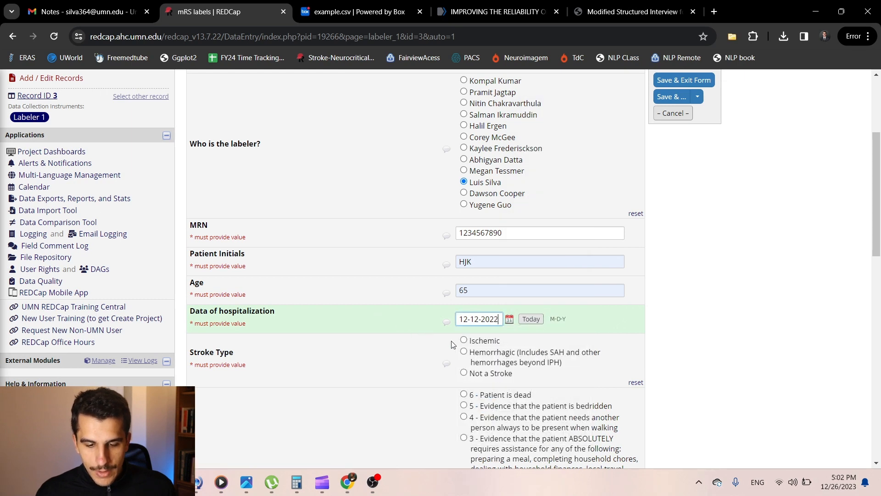
- Choose Ischemic as the stroke type
click(464, 340)
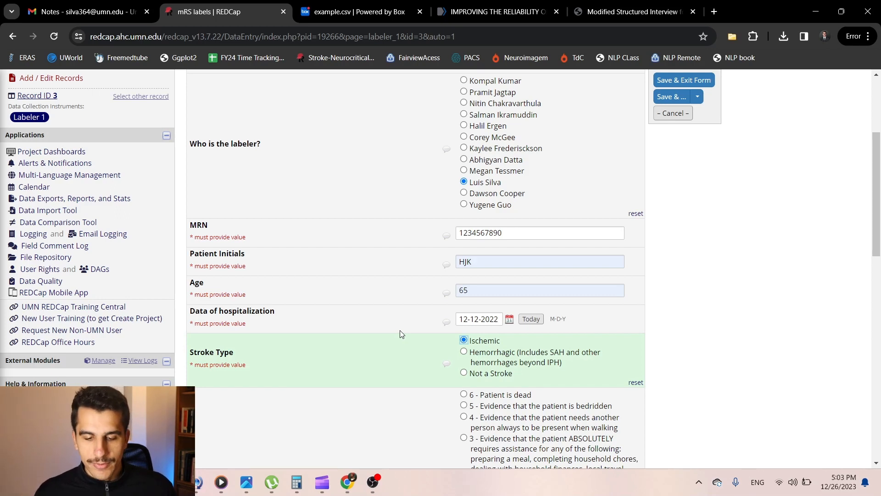
scroll(402, 334, down, 5)
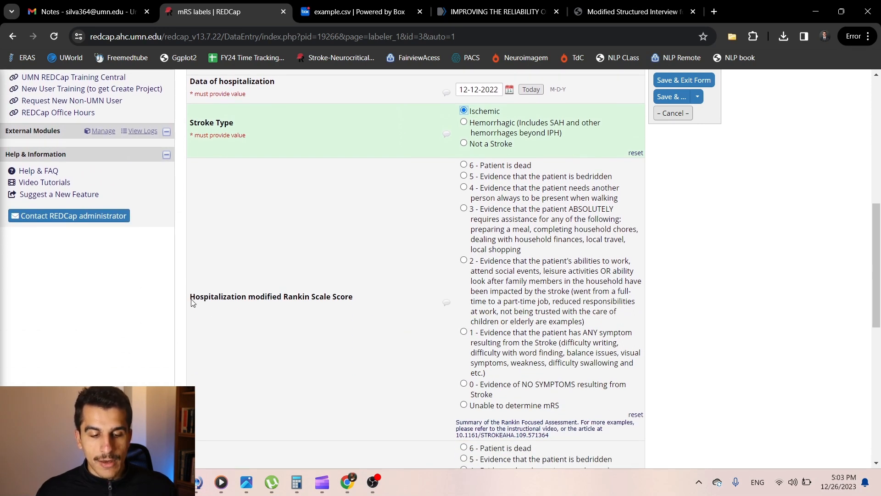
drag(192, 302, 366, 305)
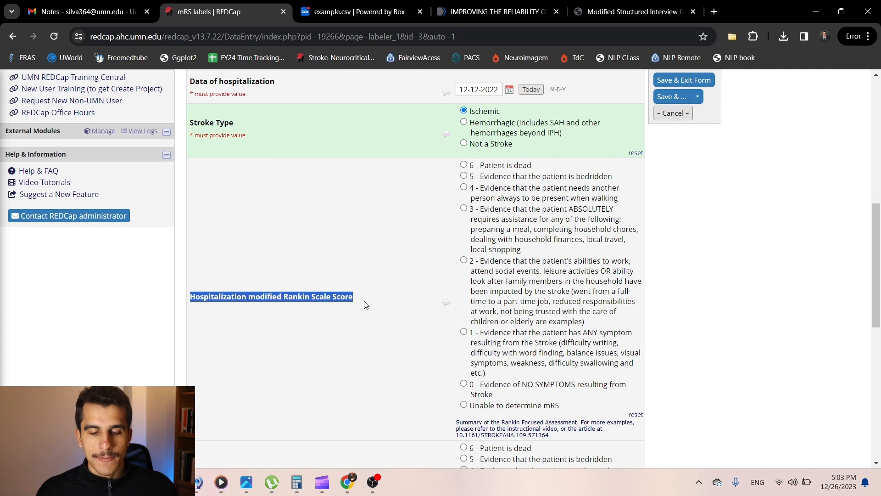
click(366, 304)
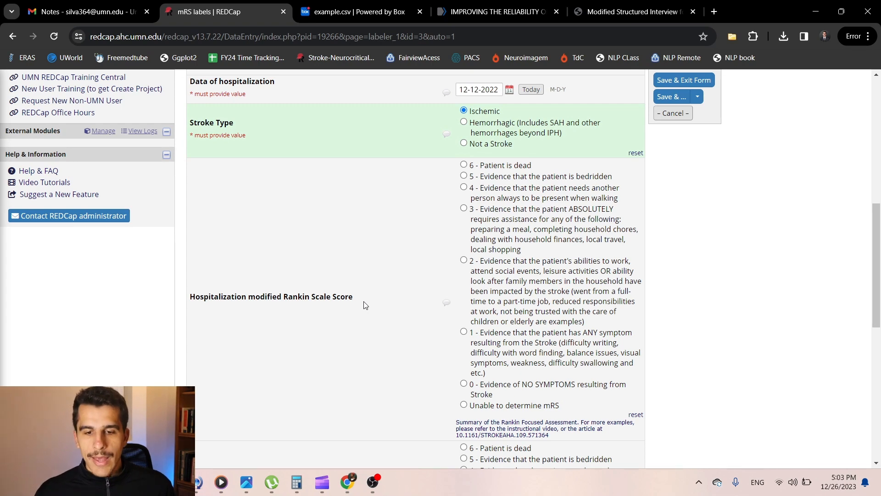
- Review the Rankin Focused Assessment rating form in the checklist PDF tab
click(646, 5)
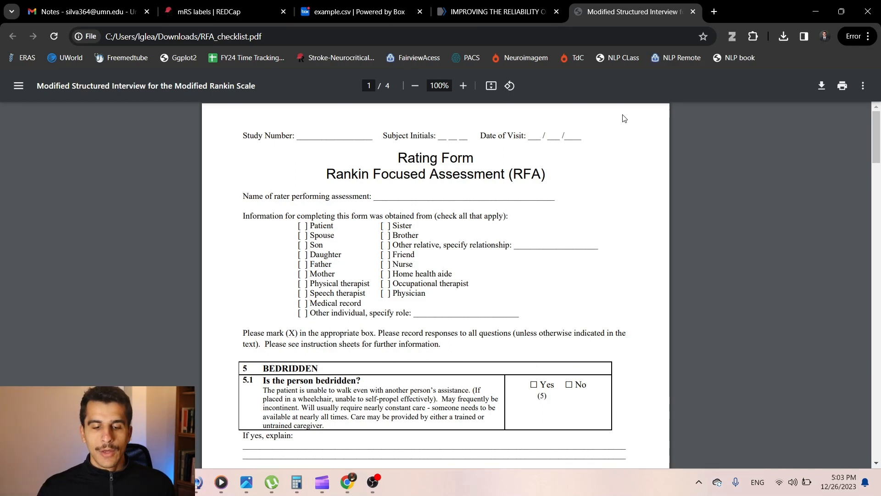
scroll(540, 282, down, 2)
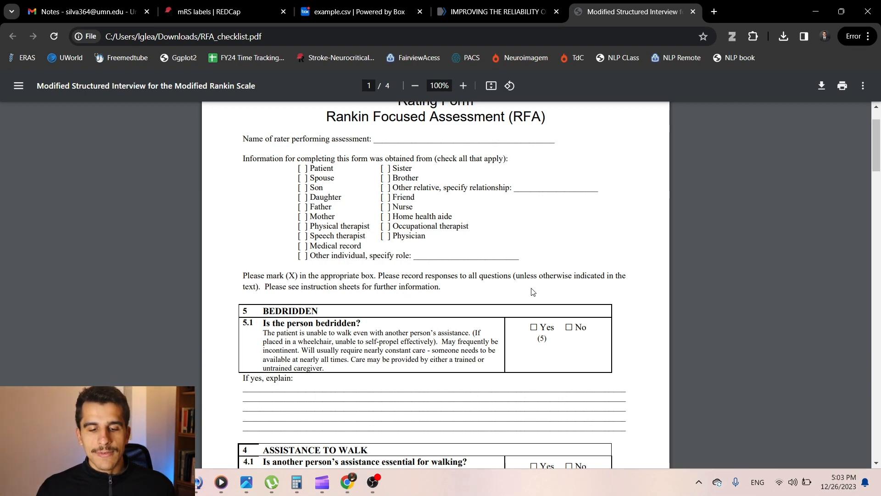
scroll(532, 292, down, 5)
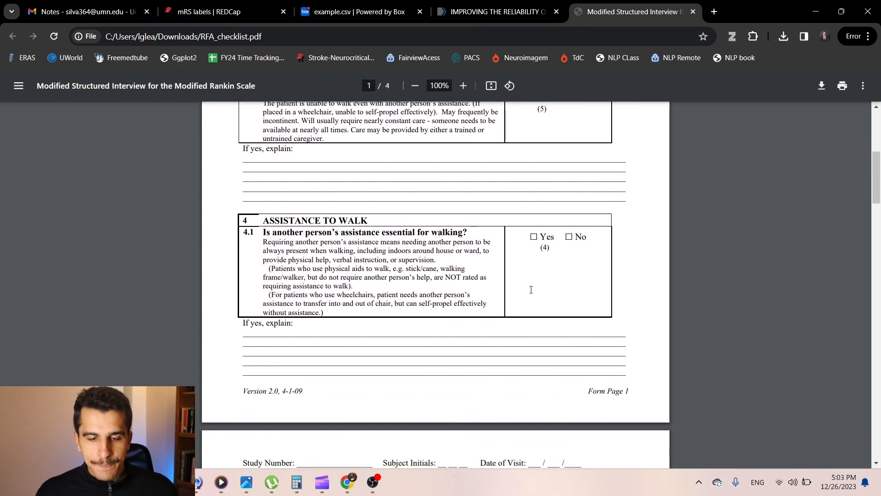
scroll(531, 290, up, 1)
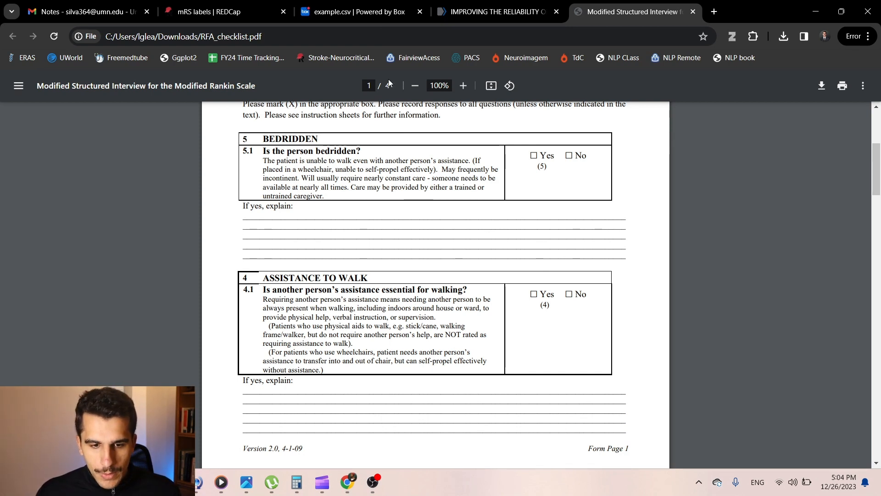
click(382, 10)
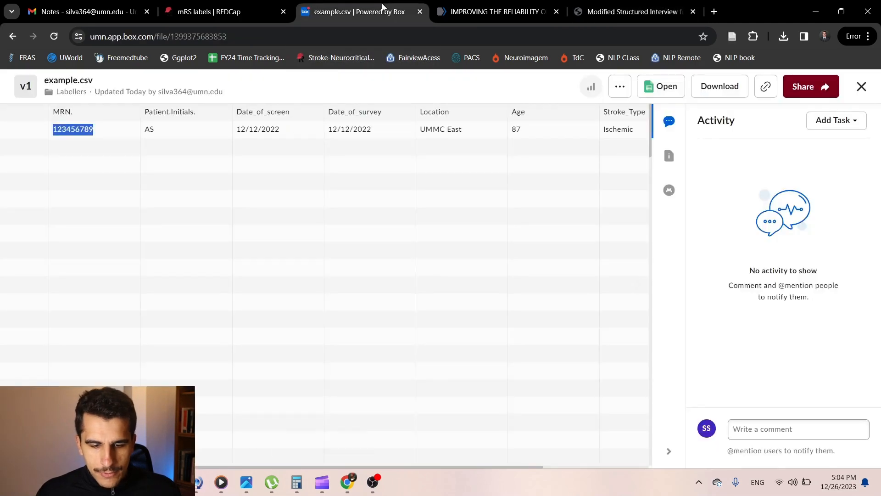
click(236, 6)
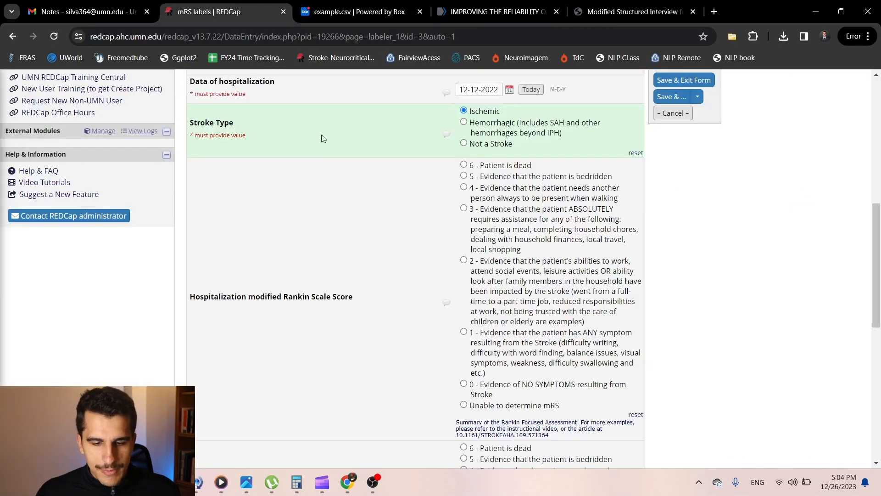
- Score the hospitalization modified Rankin Scale as 5 - bedridden and set the note date to 12-22-2023
click(464, 177)
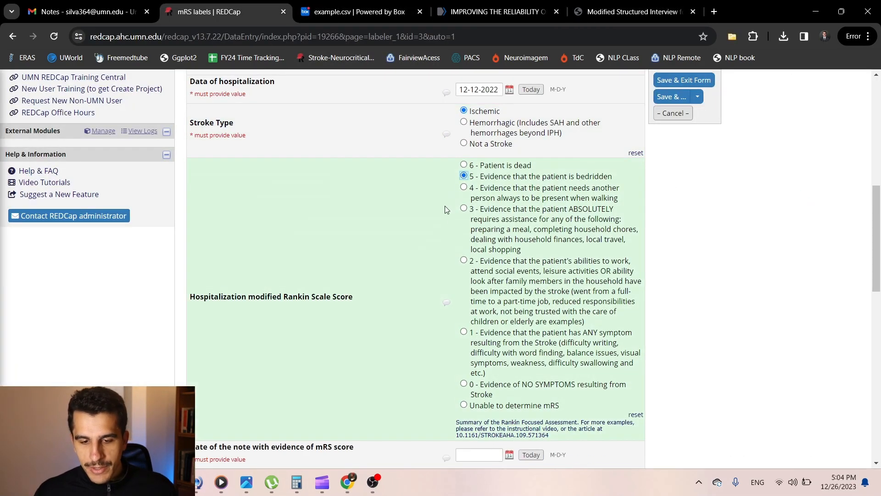
scroll(443, 211, down, 3)
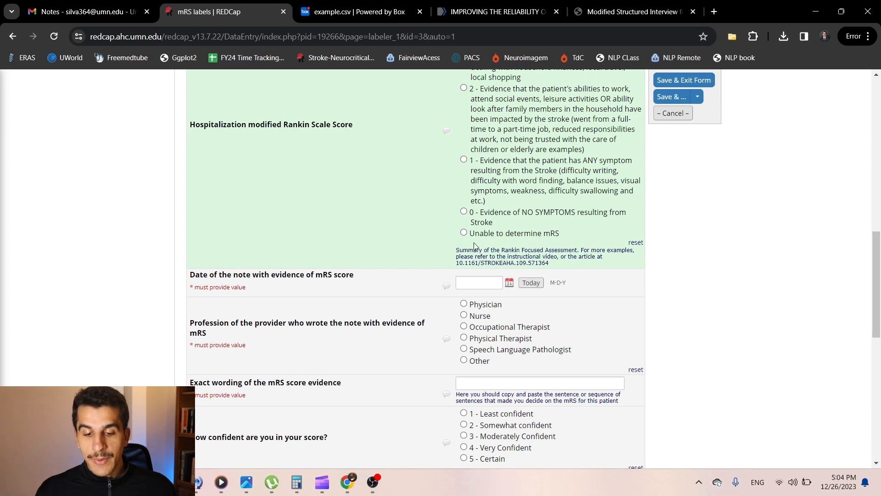
click(511, 283)
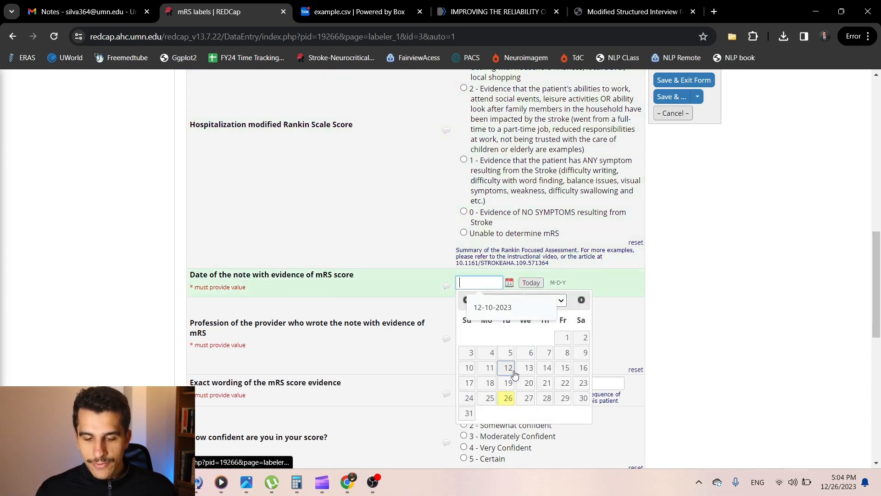
click(566, 384)
click(510, 282)
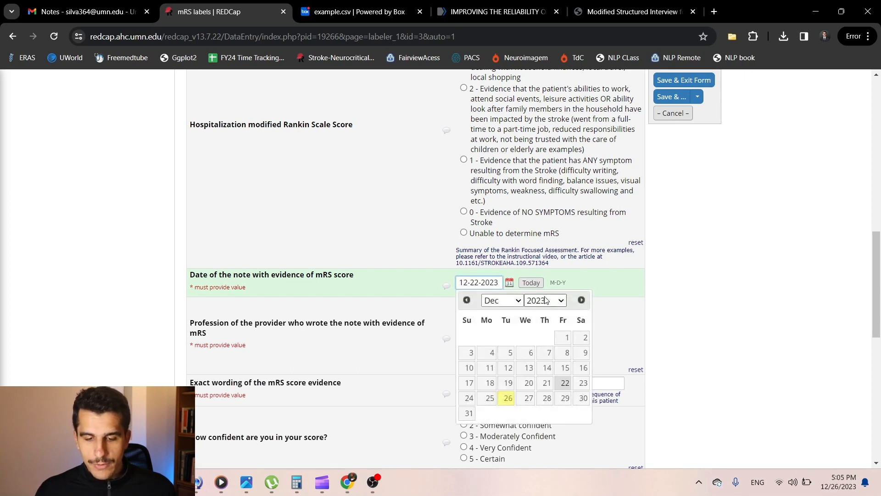
click(551, 302)
click(547, 268)
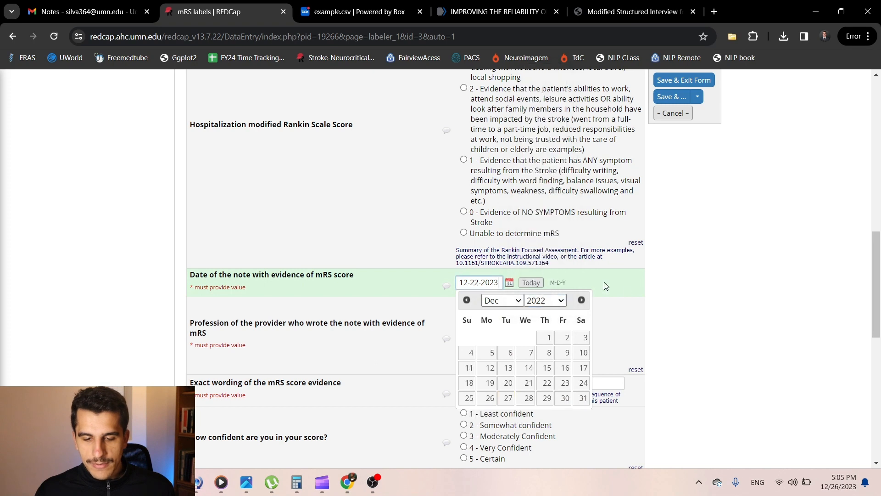
click(631, 291)
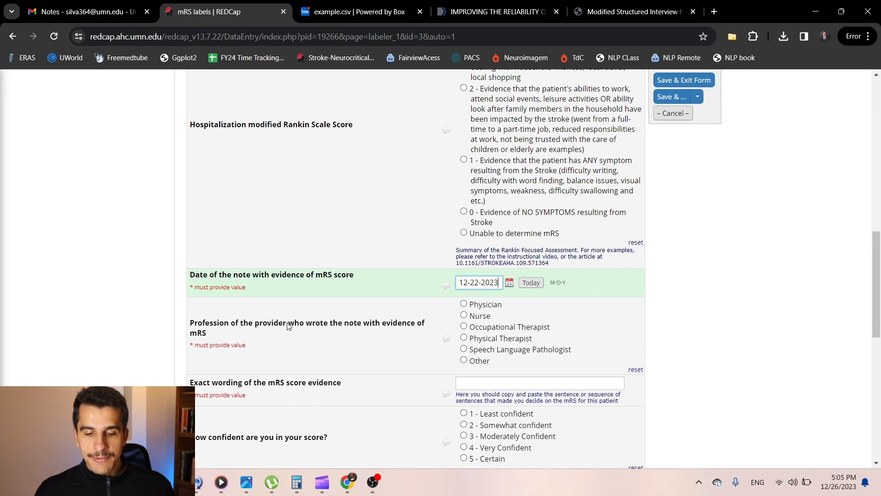
- Set the hospitalization note's provider profession to Physical Therapist and enter bedridden as the exact mRS score evidence wording
click(463, 338)
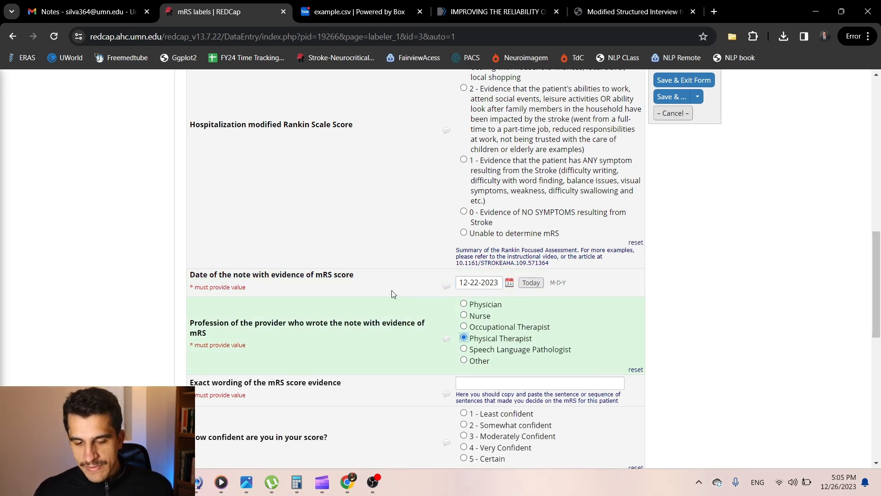
scroll(392, 291, down, 1)
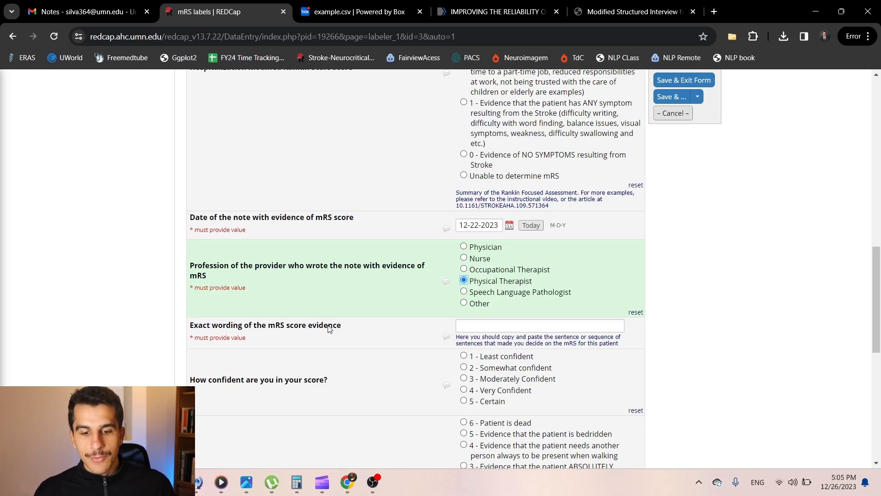
click(497, 327)
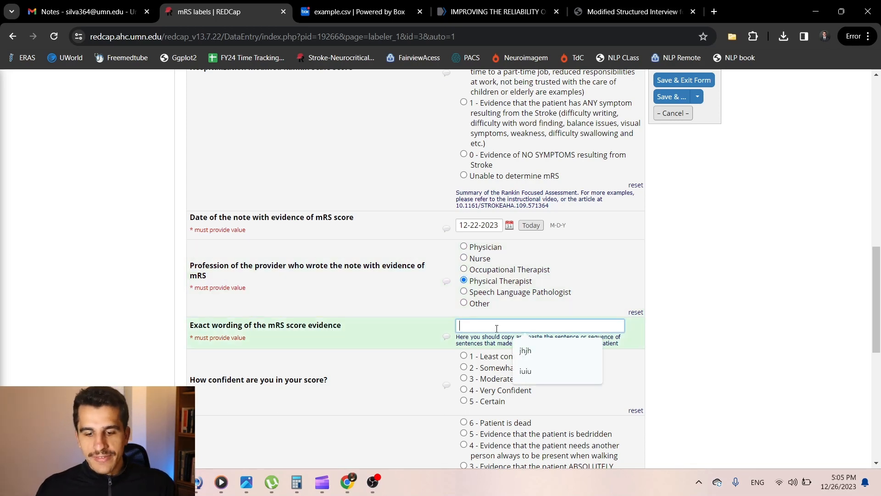
text(bedridden)
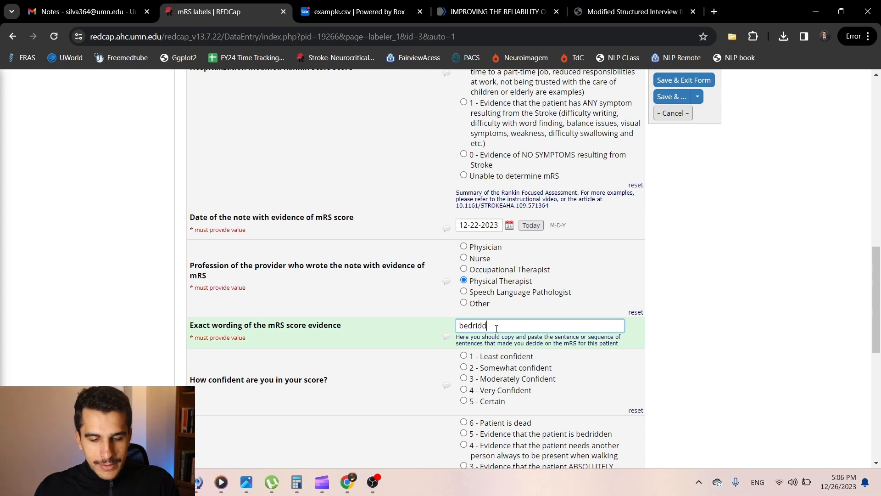
- Review the RFA checklist PDF and the confidence-scale guidance email in the other browser tabs
click(532, 6)
click(683, 3)
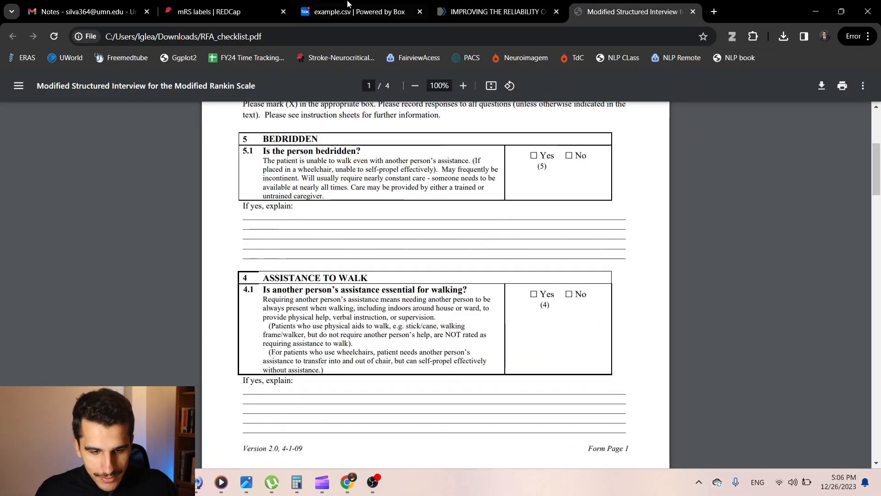
click(242, 5)
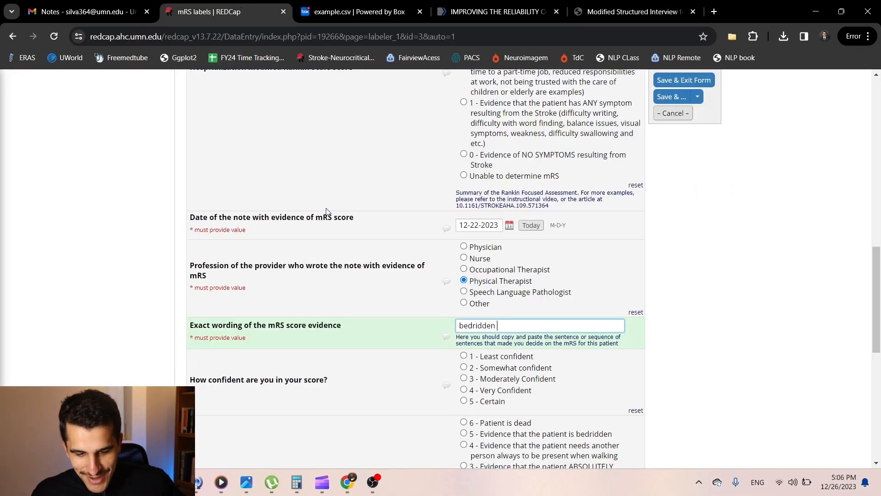
scroll(327, 211, down, 1)
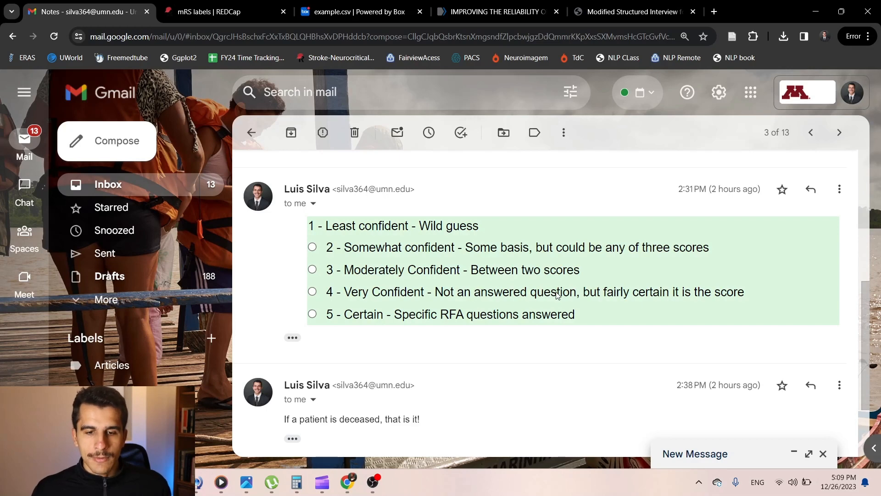
click(643, 10)
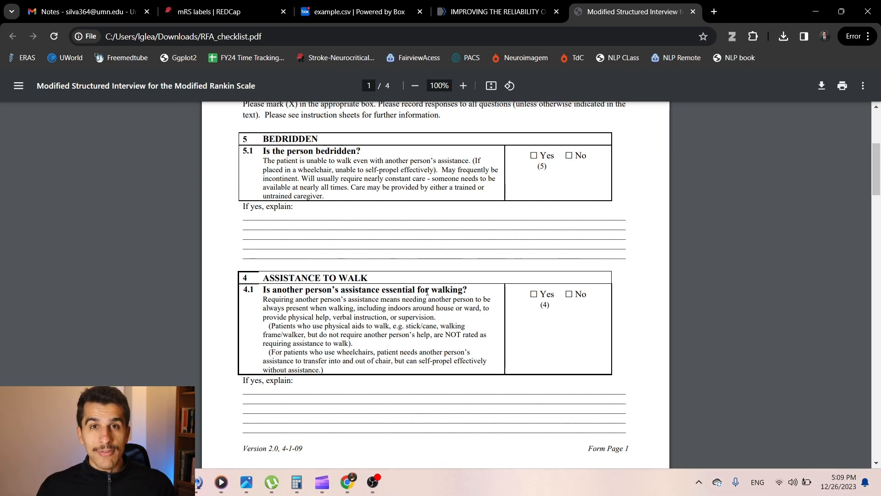
click(66, 6)
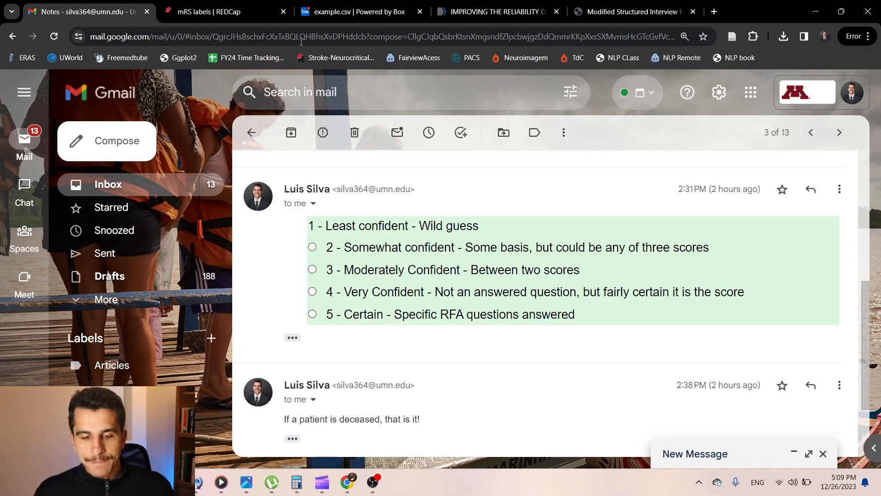
click(641, 12)
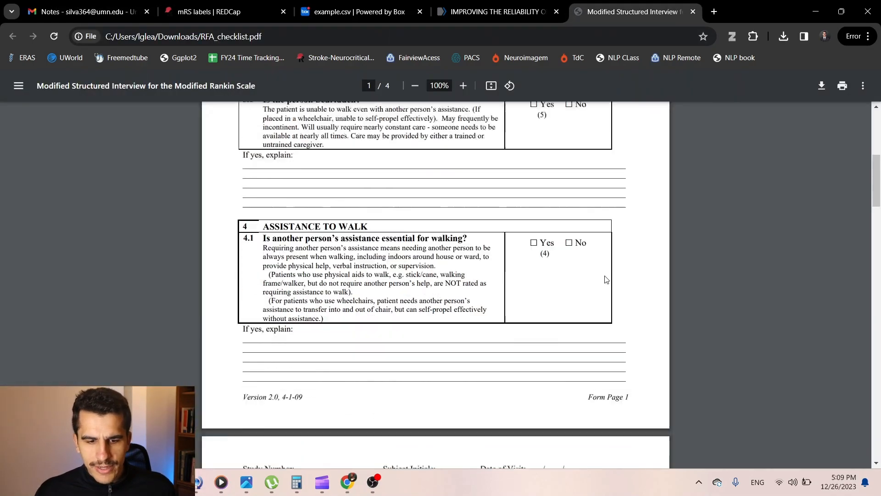
scroll(606, 279, down, 8)
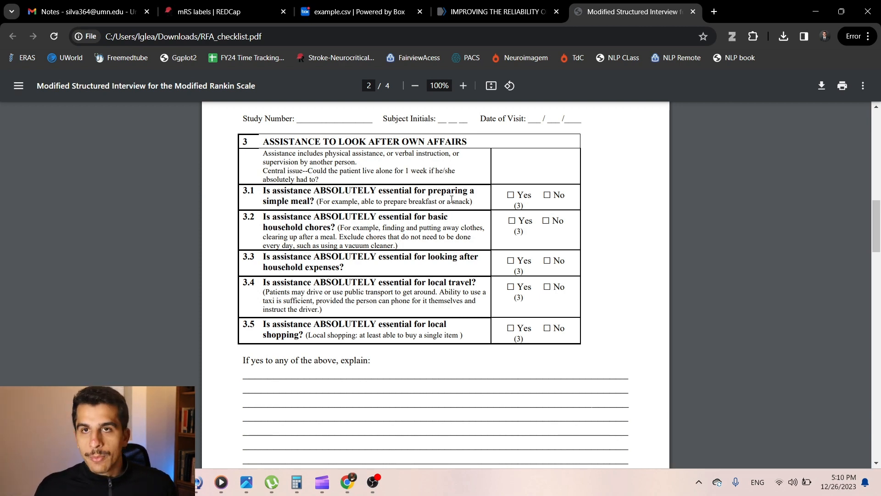
click(101, 9)
click(189, 12)
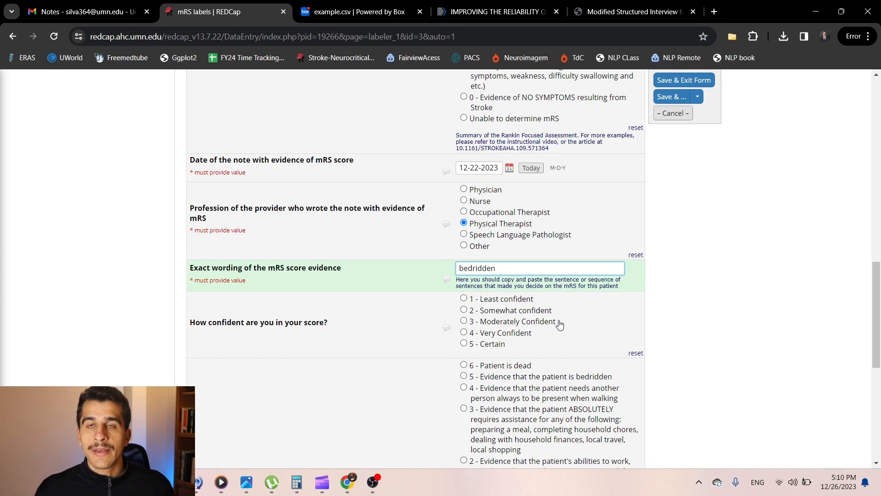
- Score the 90 days modified Rankin Scale as 1 - evidence that the patient has any symptom
scroll(559, 324, down, 5)
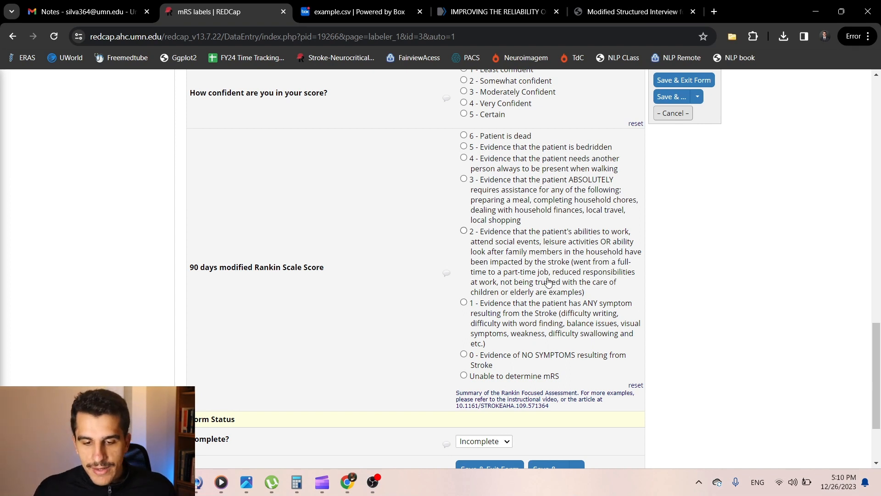
click(463, 303)
scroll(433, 307, down, 1)
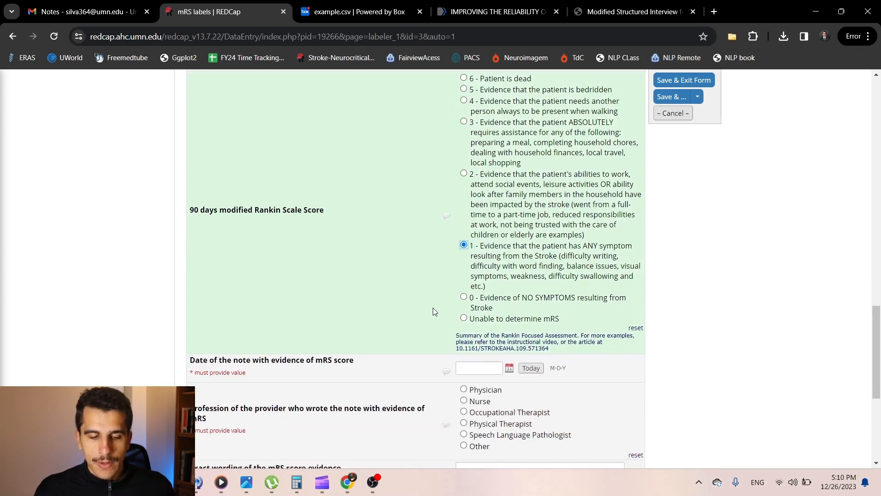
- Set the 90-day note date with mRS evidence to 03-12-2023 using the date picker
scroll(434, 312, down, 1)
scroll(434, 313, down, 1)
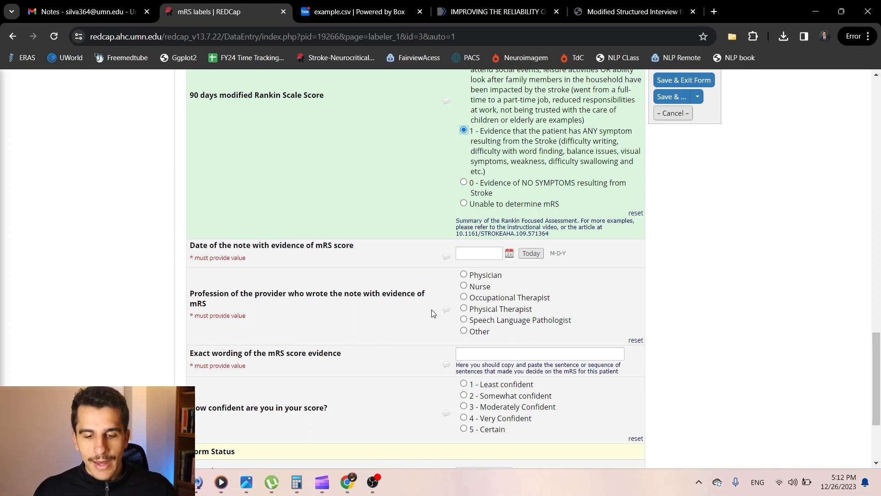
click(510, 253)
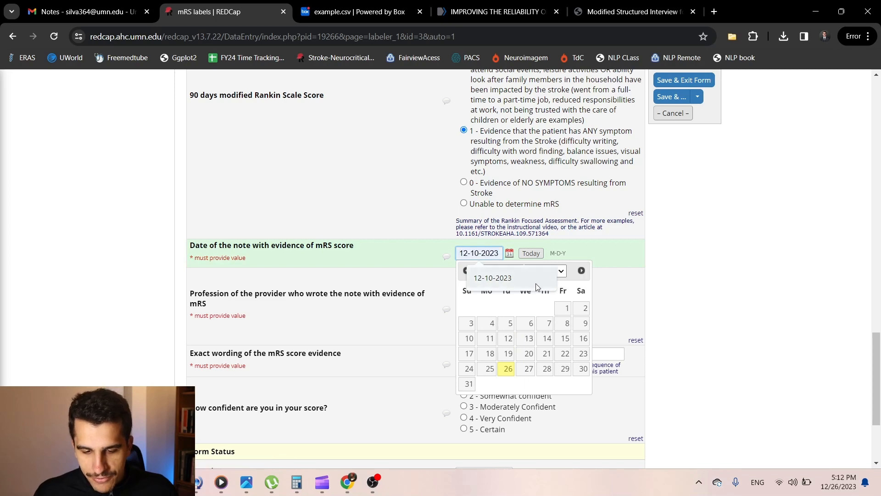
click(508, 342)
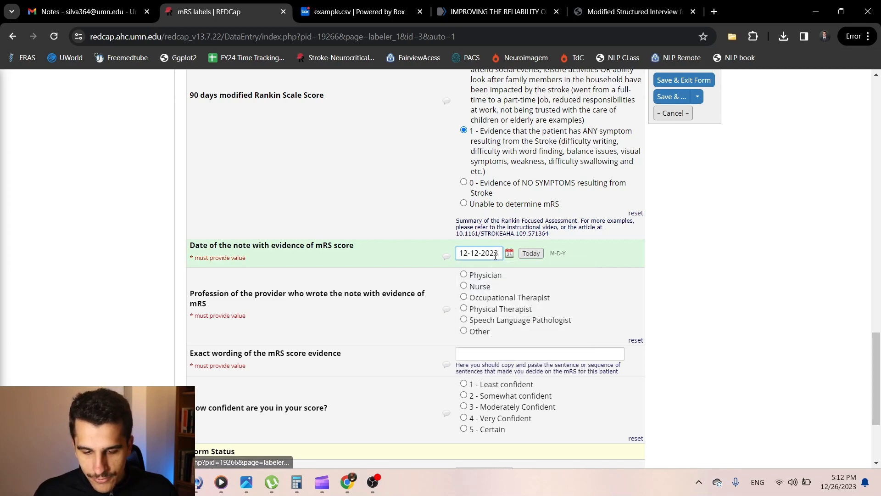
click(511, 255)
click(519, 272)
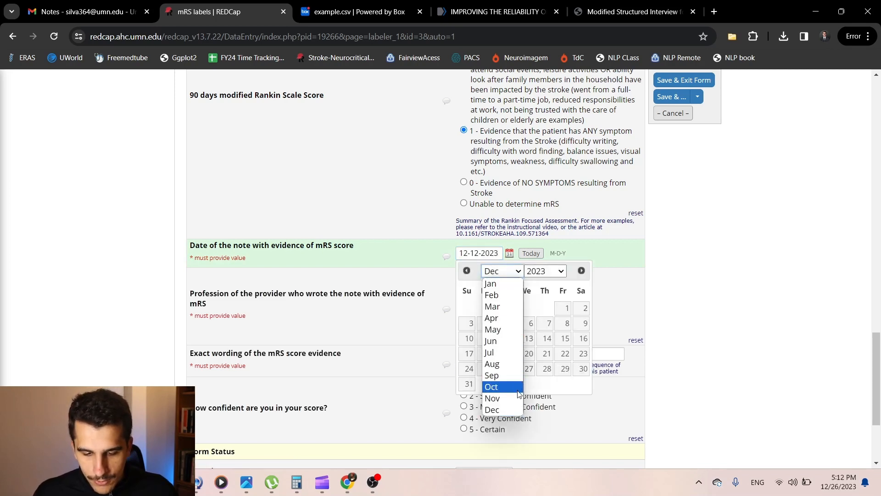
click(514, 307)
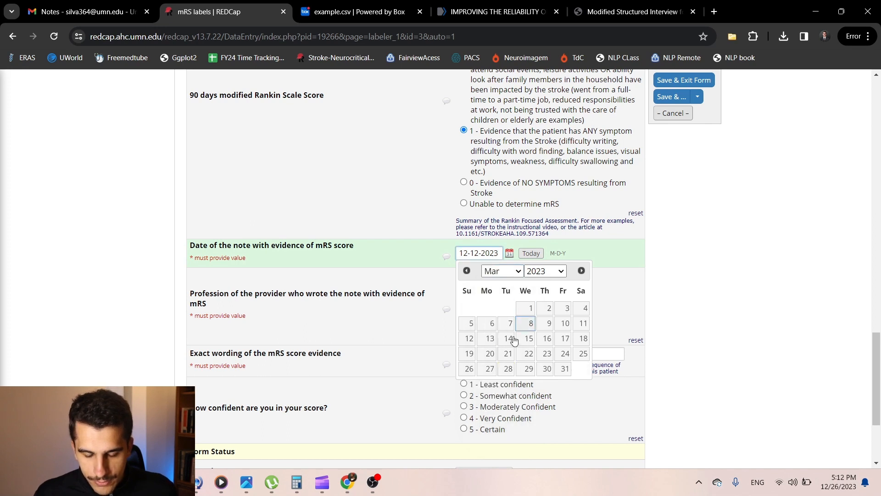
click(468, 338)
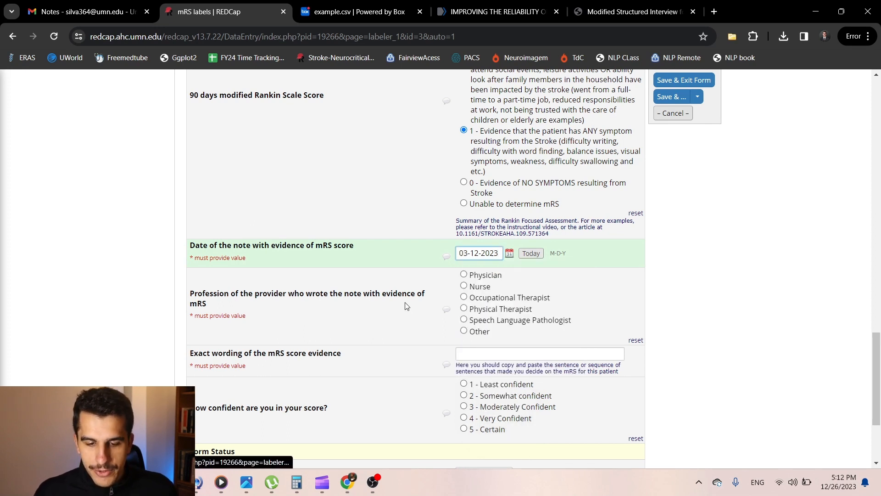
- Set the 90-day provider profession to Physician and enter 'right sided hemiparesis' as the exact mRS evidence wording
click(463, 274)
click(488, 354)
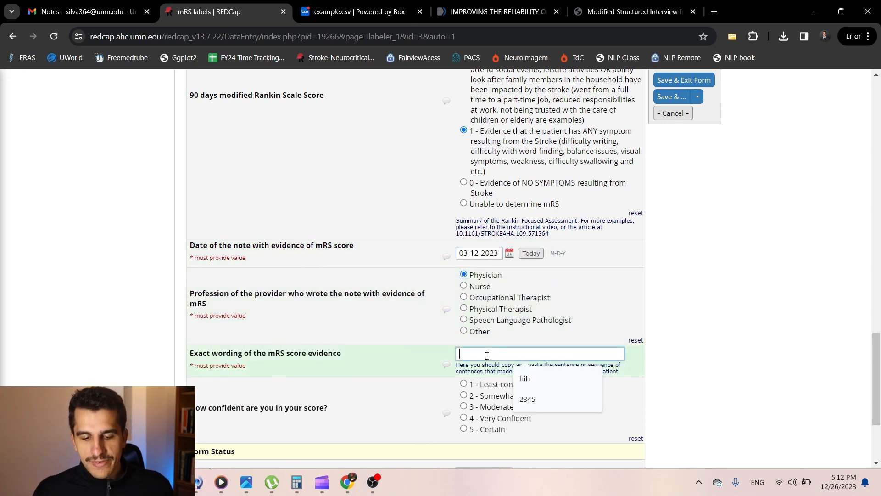
text(r)
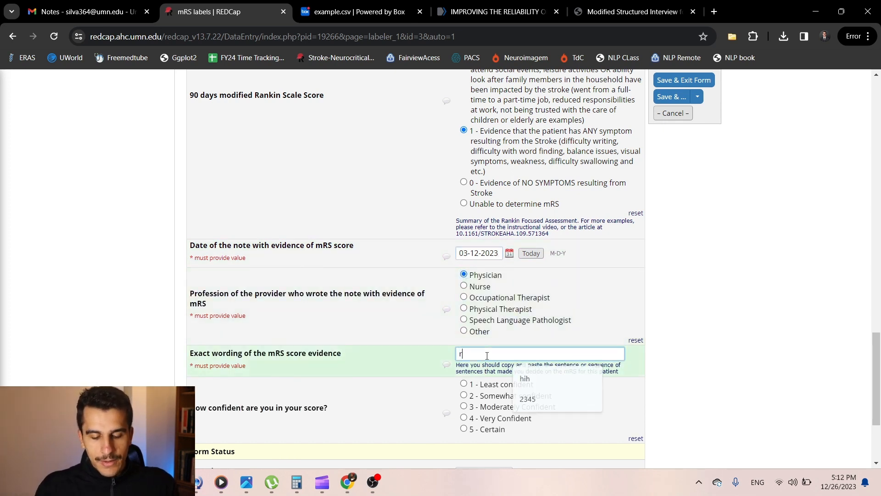
text(ight sided )
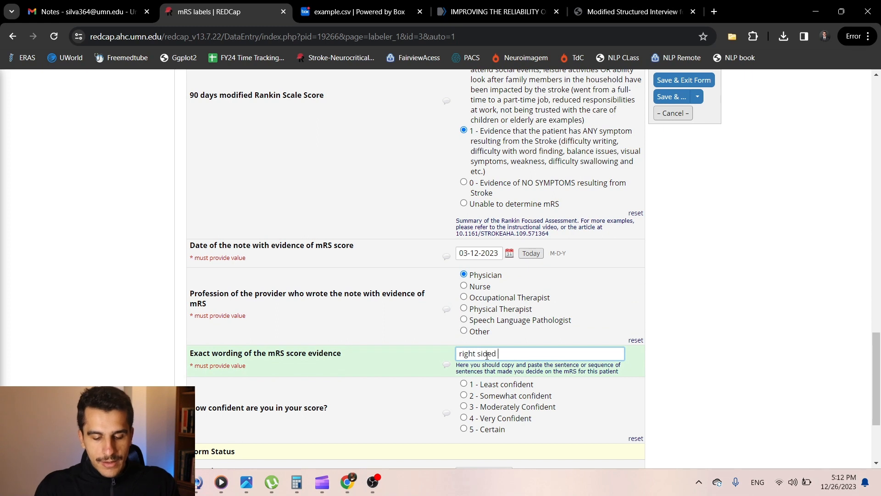
text(hemipare)
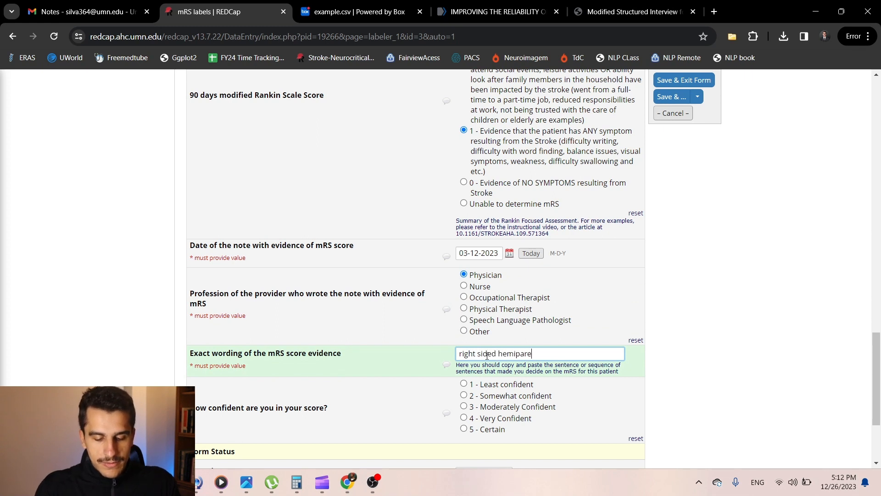
text(shesi)
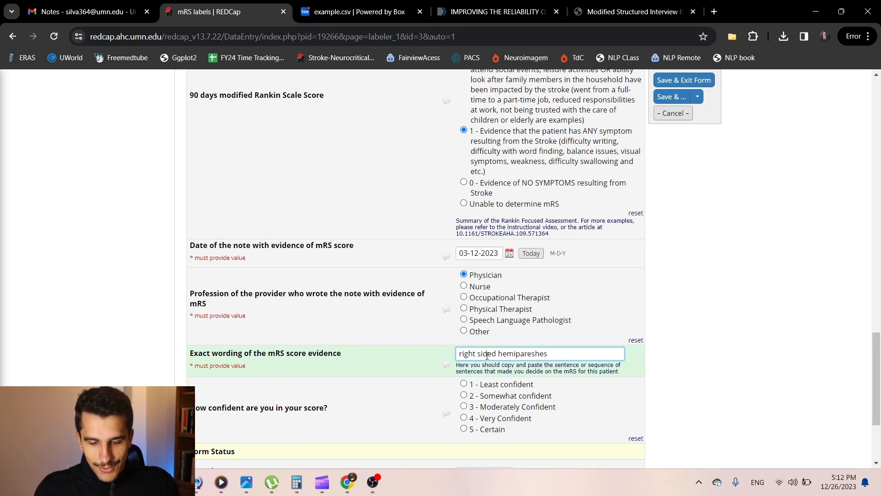
key(BackSpace)
key(BackSpace)
key(BackSpace)
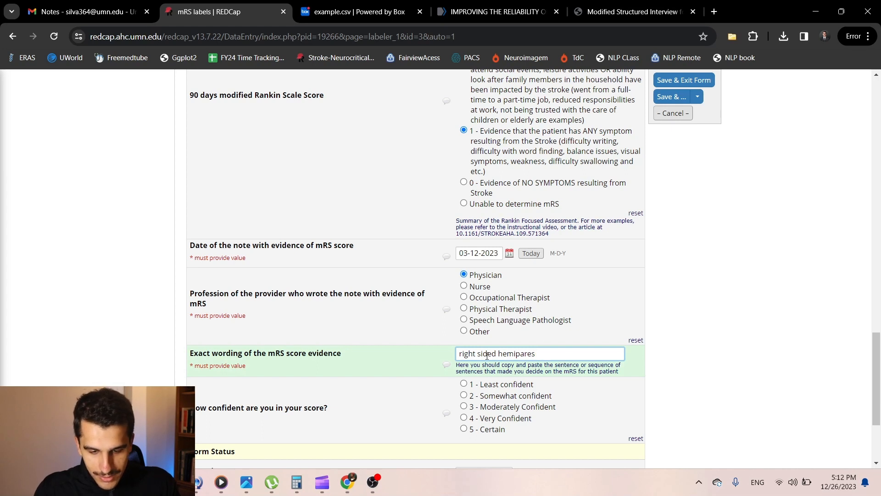
text(hesis)
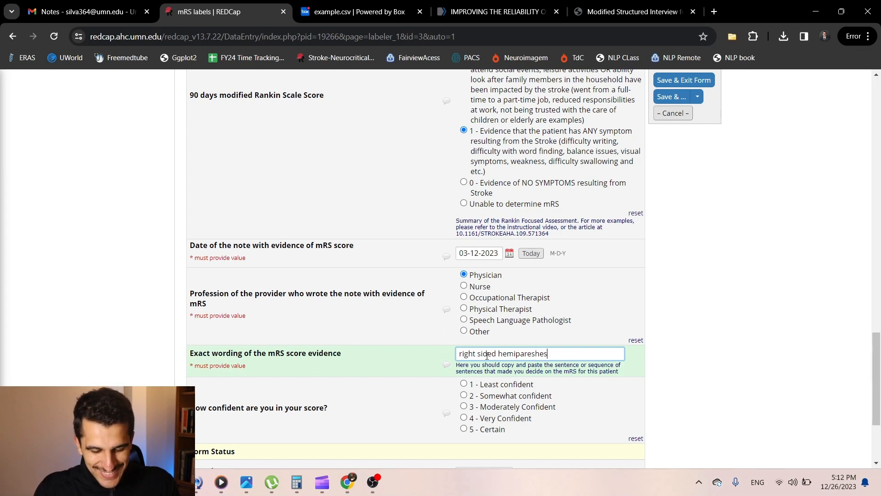
right_click(546, 358)
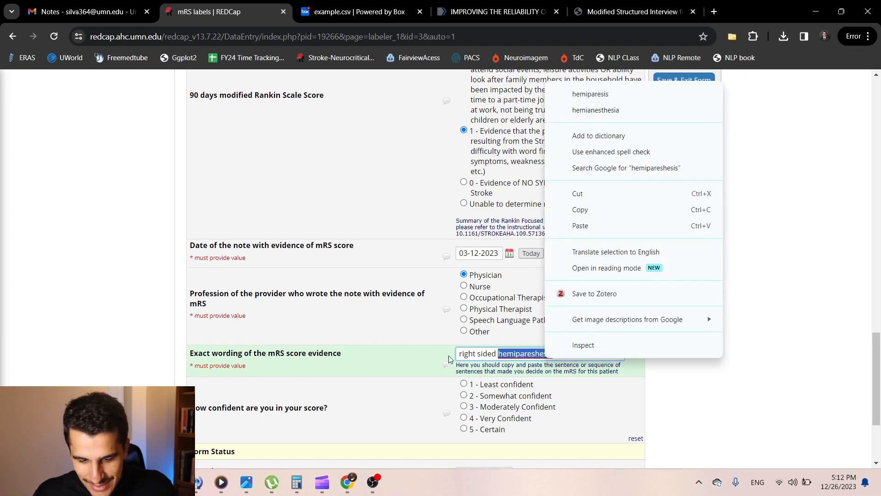
click(481, 353)
right_click(507, 354)
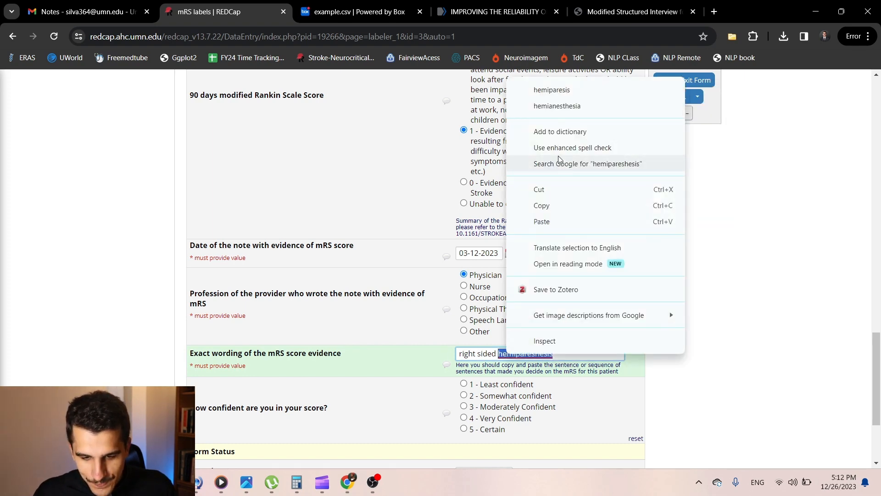
click(567, 92)
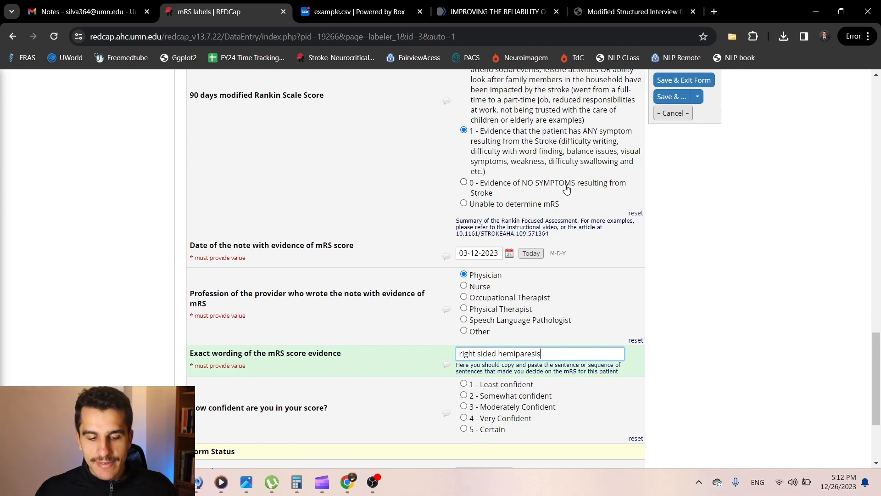
- Rate confidence in the score as 5 - Certain and set the form status to Complete
scroll(567, 188, down, 1)
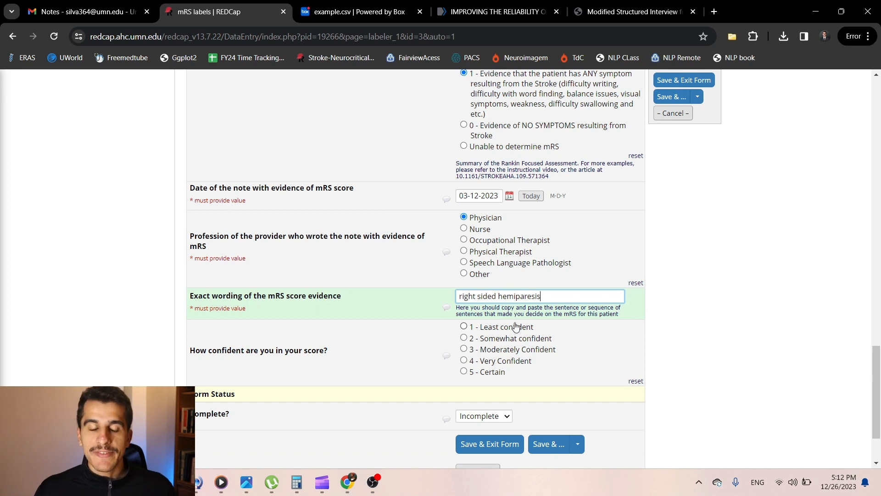
click(464, 372)
scroll(473, 368, down, 1)
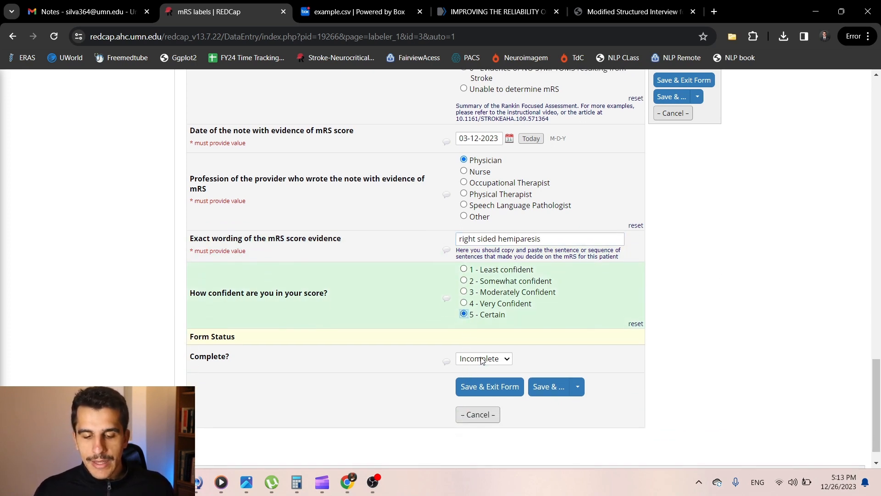
click(481, 359)
click(480, 391)
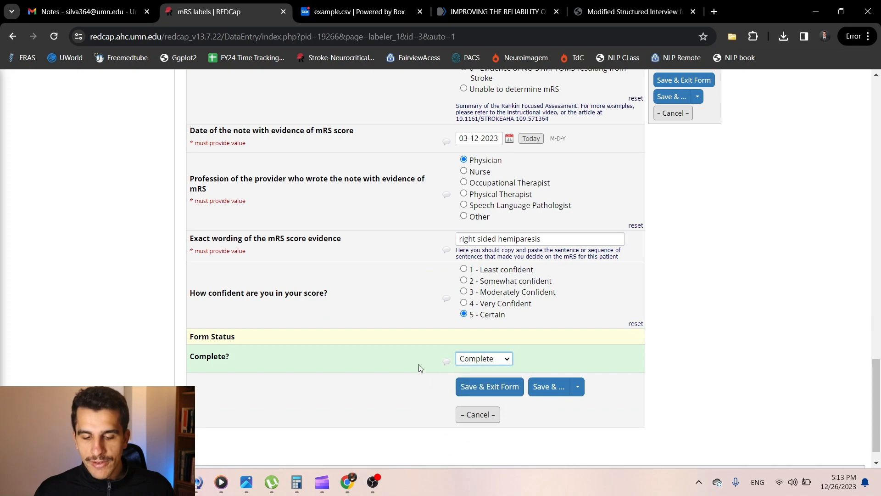
- Review all entered values on the form before saving
scroll(419, 367, up, 10)
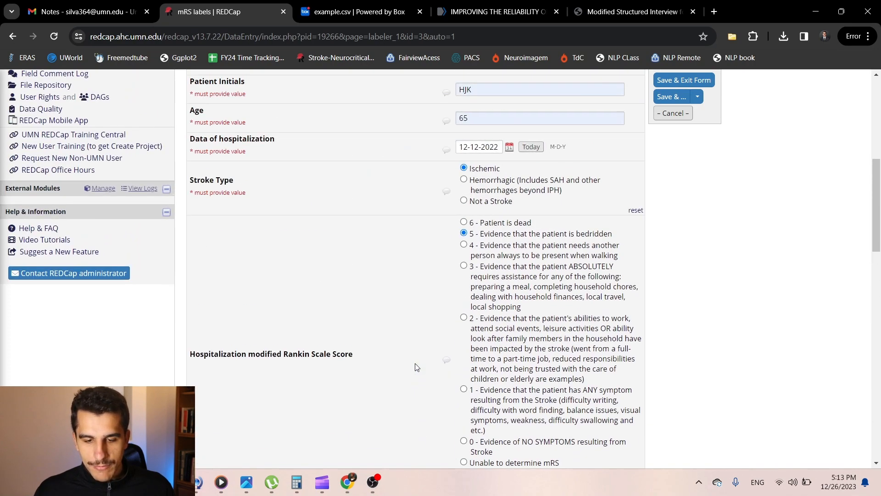
scroll(415, 367, up, 8)
scroll(418, 367, down, 20)
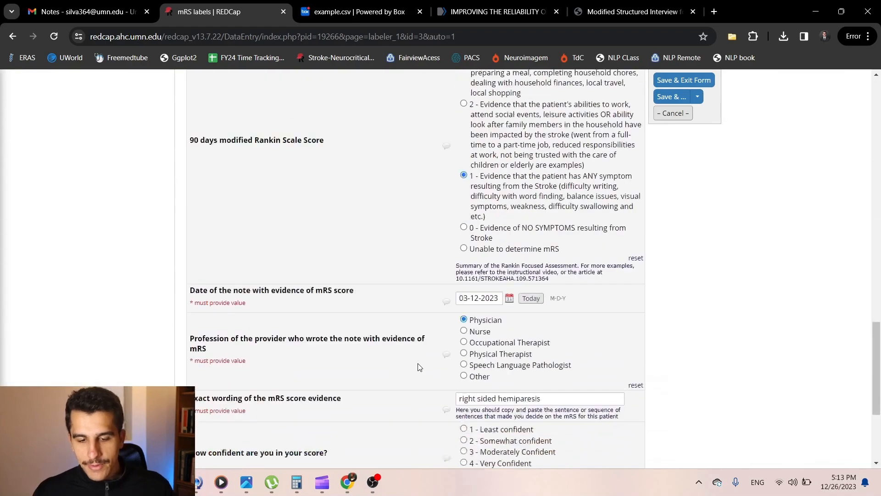
scroll(418, 368, down, 5)
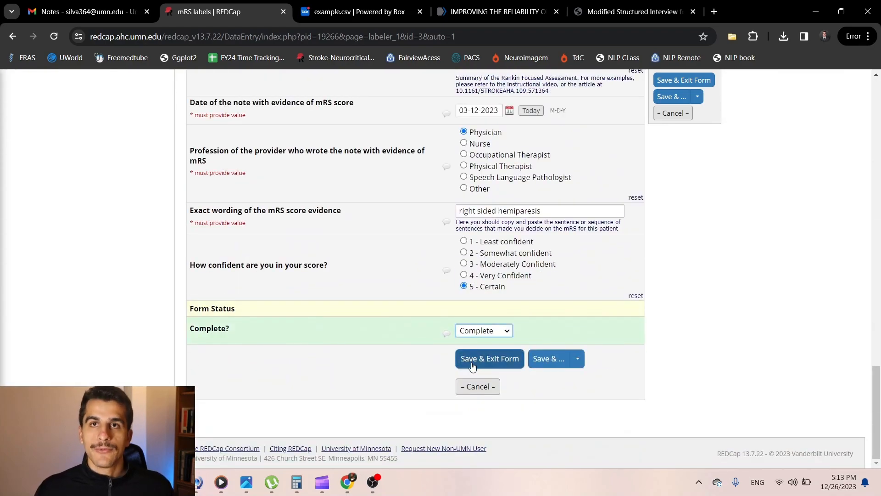